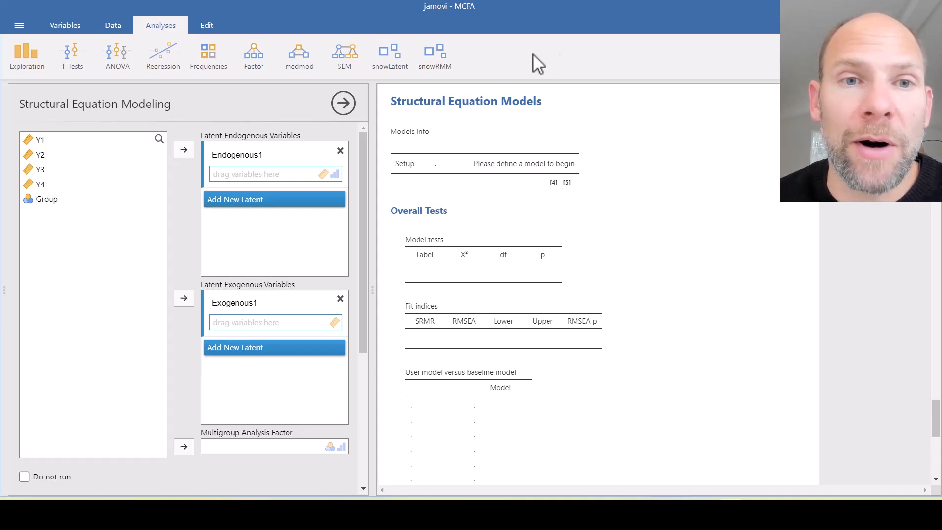
{"action": "left_click", "coordinate": [355, 64]}
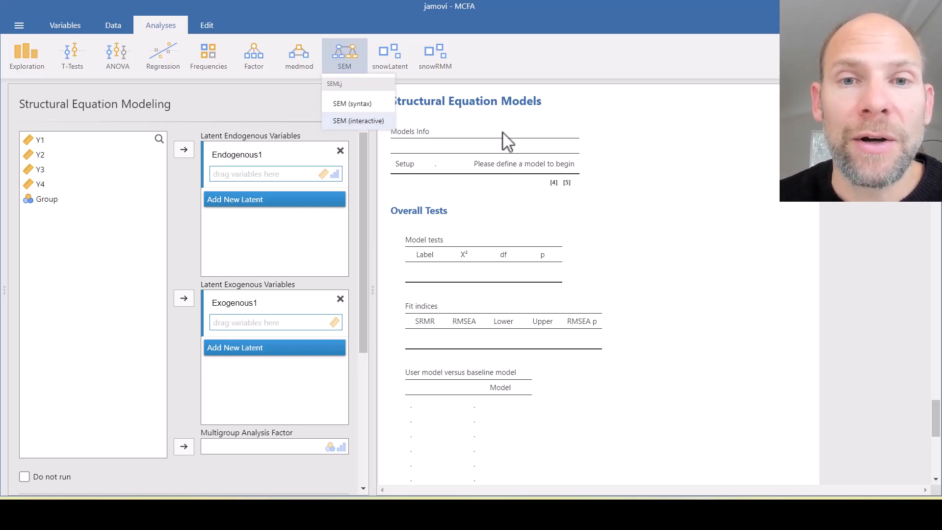
{"action": "left_click", "coordinate": [617, 145]}
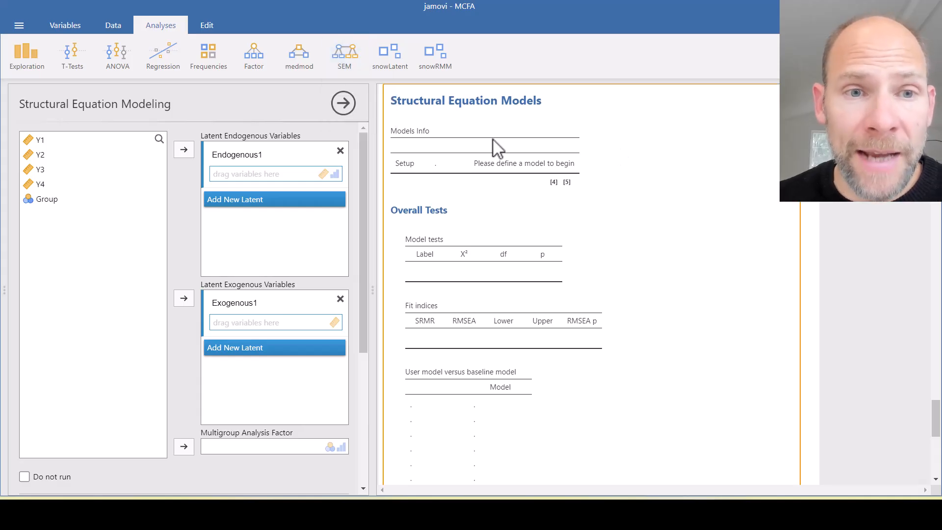
Assign Y1 and Y2 as indicators of the first latent endogenous variable and rename that factor F1
{"action": "left_click", "coordinate": [42, 141]}
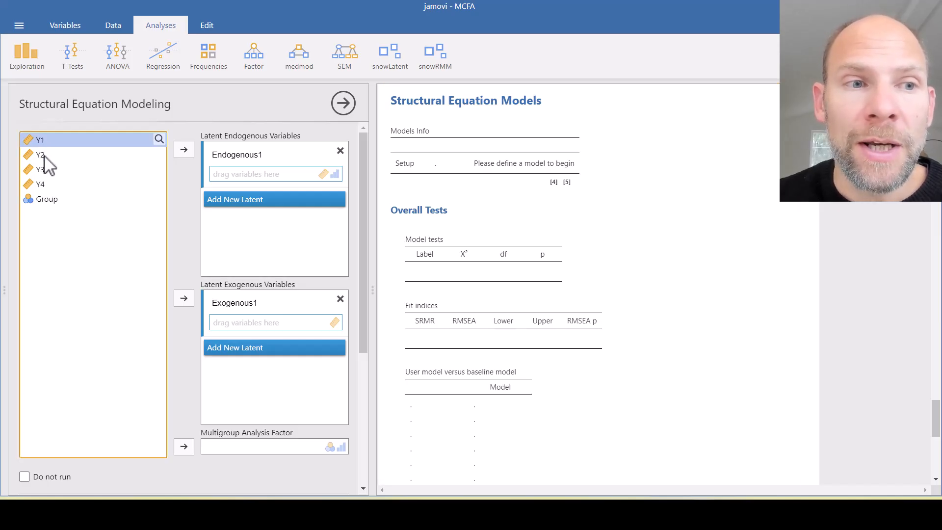
{"action": "left_click", "coordinate": [44, 155], "text": "shift"}
{"action": "left_click_drag", "start_coordinate": [45, 155], "coordinate": [255, 178]}
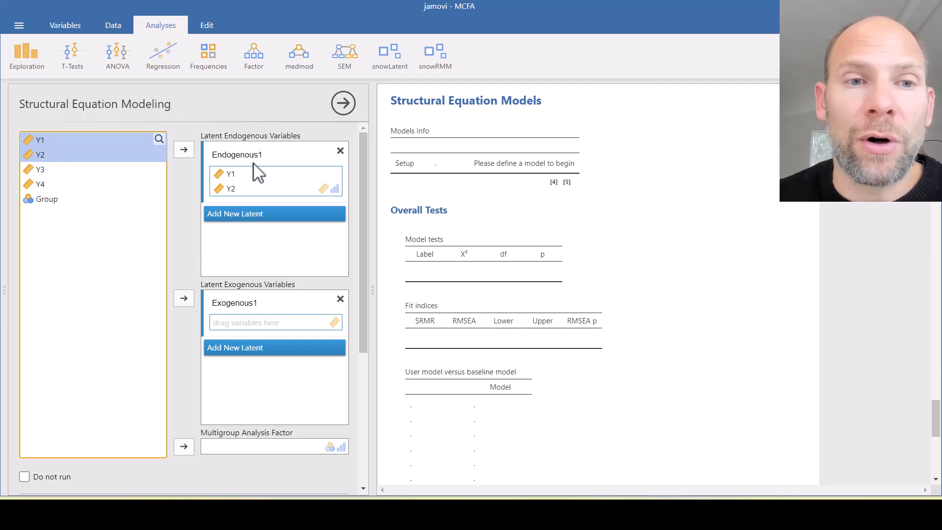
{"action": "left_click", "coordinate": [214, 156]}
{"action": "mouse_move", "coordinate": [214, 156]}
{"action": "left_mouse_down"}
{"action": "mouse_move", "coordinate": [254, 155]}
{"action": "mouse_move", "coordinate": [217, 155]}
{"action": "mouse_move", "coordinate": [224, 161]}
{"action": "left_mouse_up"}
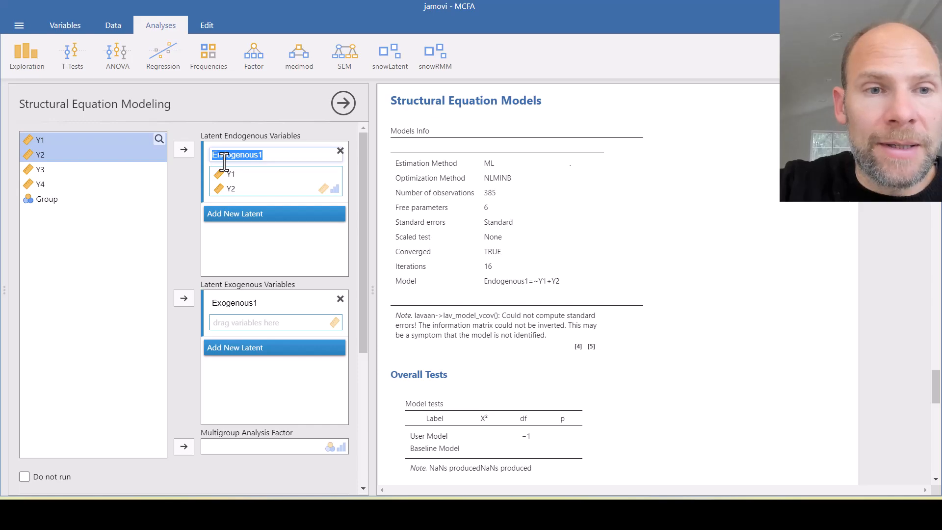
{"action": "type", "text": "F1"}
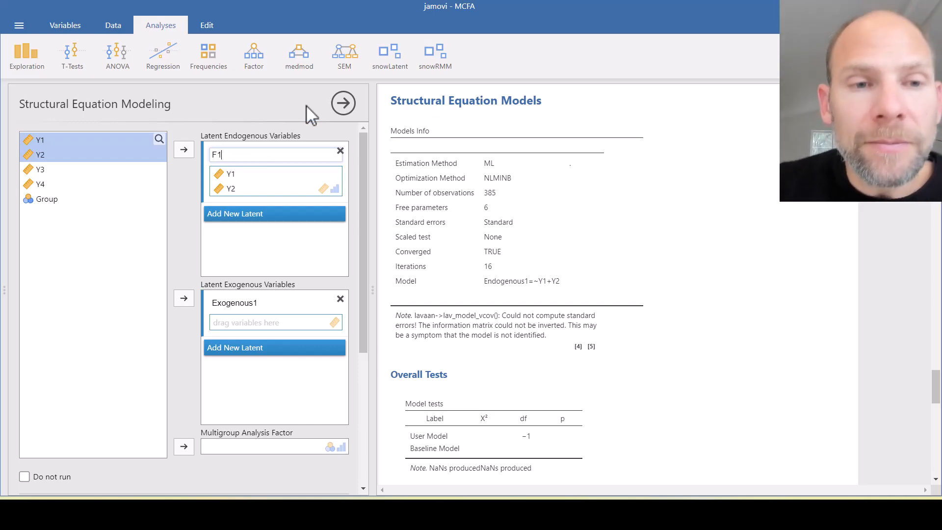
Rename the latent exogenous variable F2 and assign Y3 and Y4 as its indicators
{"action": "left_click", "coordinate": [246, 303]}
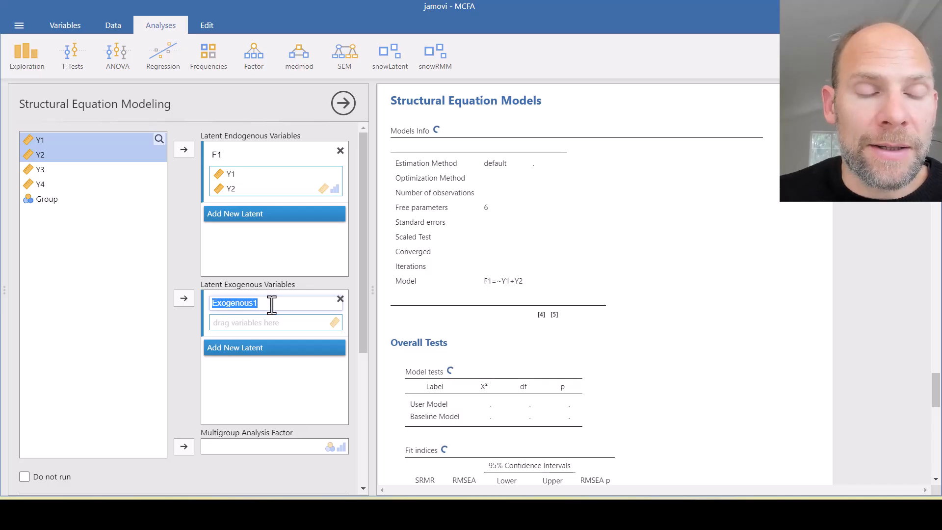
{"action": "type", "text": "F2"}
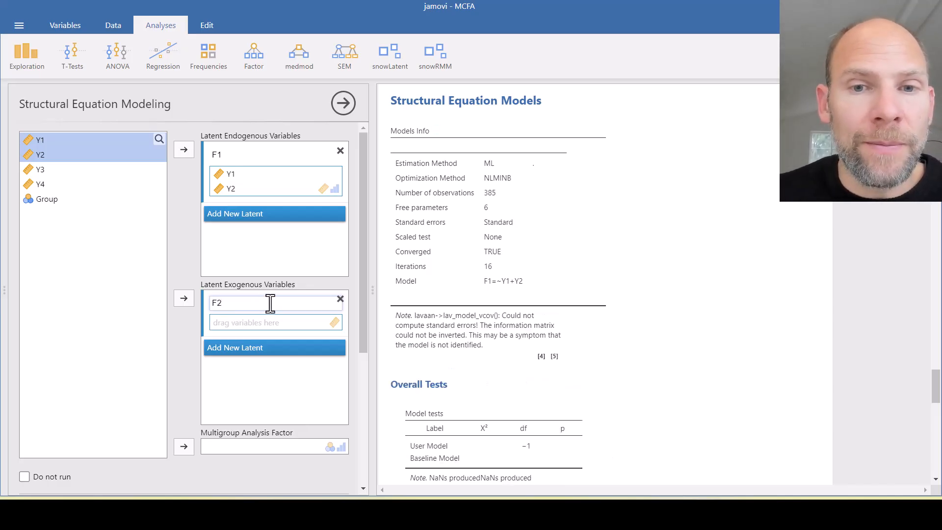
{"action": "left_click", "coordinate": [54, 171]}
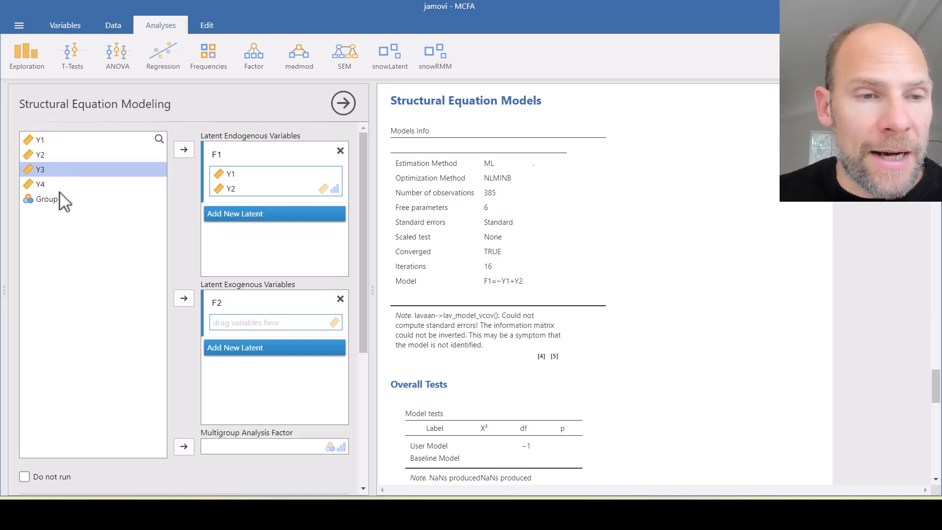
{"action": "left_click", "coordinate": [58, 186], "text": "shift"}
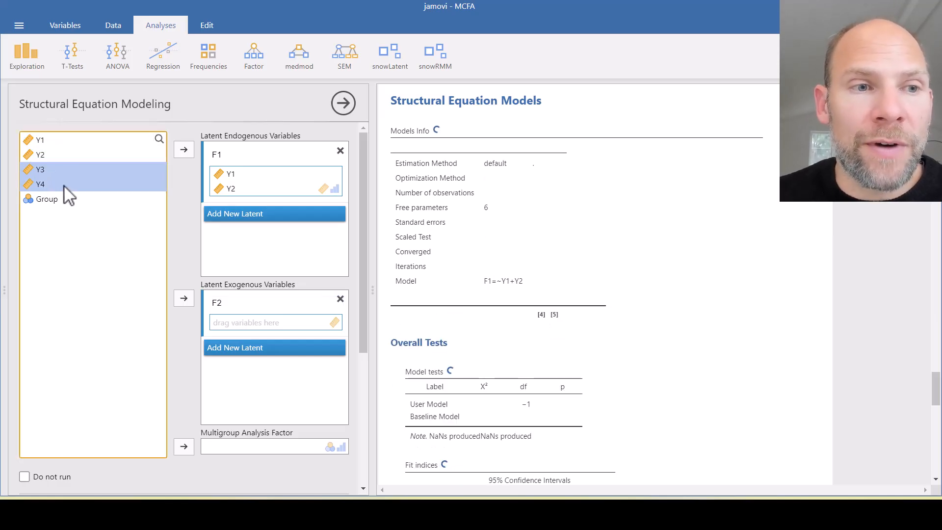
{"action": "left_click_drag", "start_coordinate": [51, 180], "coordinate": [240, 324]}
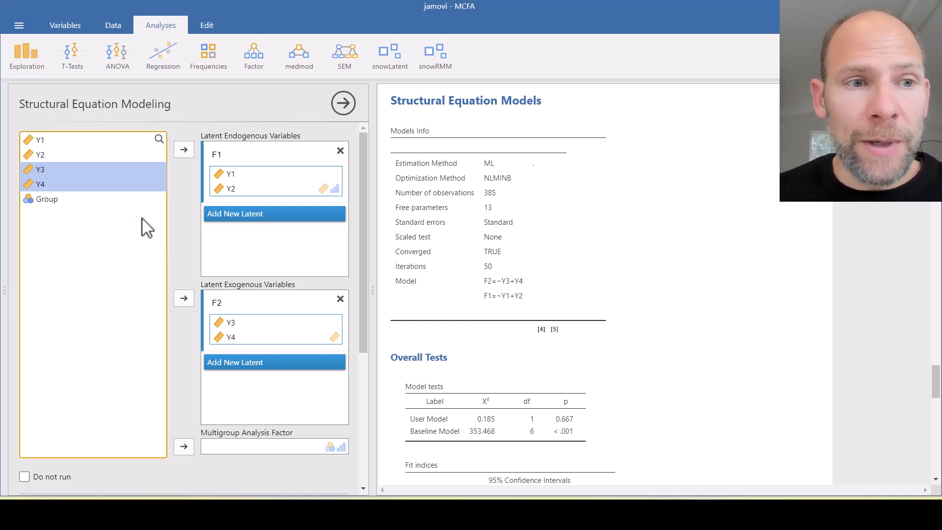
Set Group as the multigroup analysis factor
{"action": "left_click", "coordinate": [47, 199]}
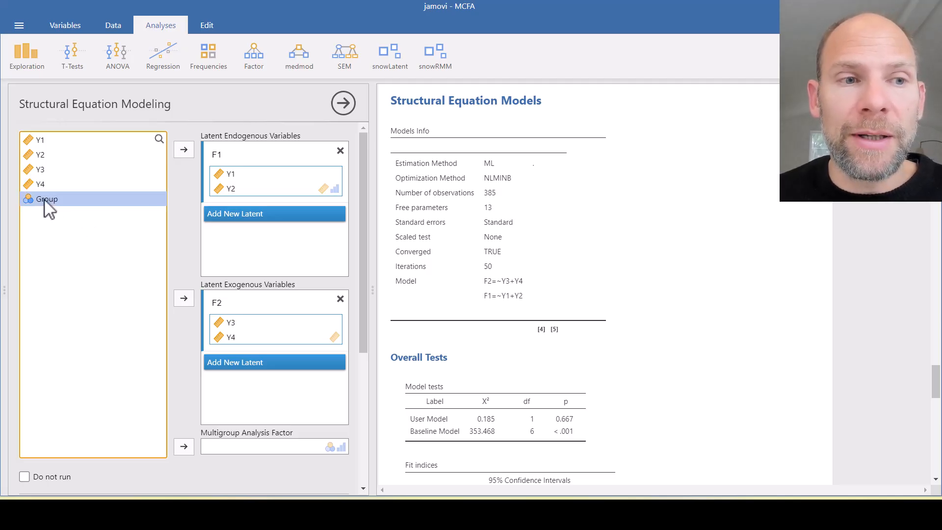
{"action": "left_click_drag", "start_coordinate": [44, 199], "coordinate": [233, 448]}
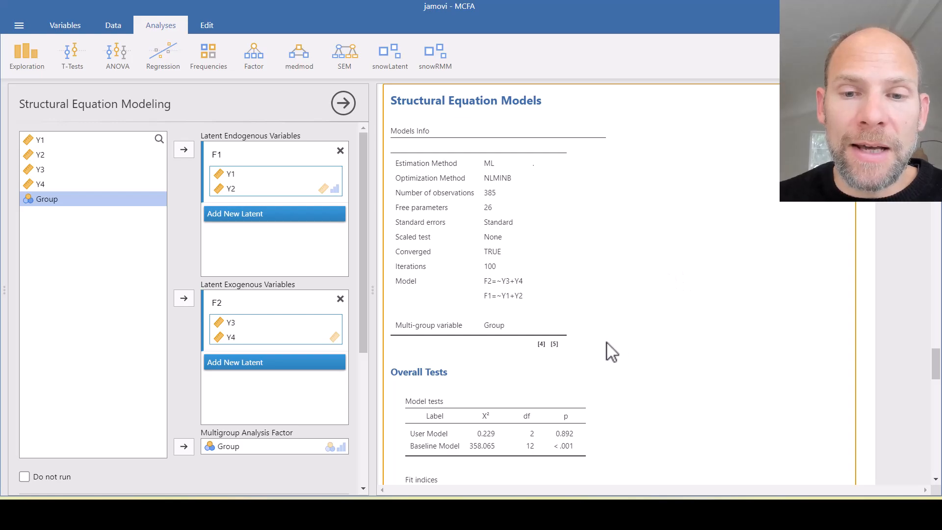
Examine the unconstrained two-group model's overall tests, fit indices, loadings, variances and covariances, and intercepts
{"action": "scroll", "coordinate": [599, 342], "scroll_direction": "down", "scroll_amount": 1}
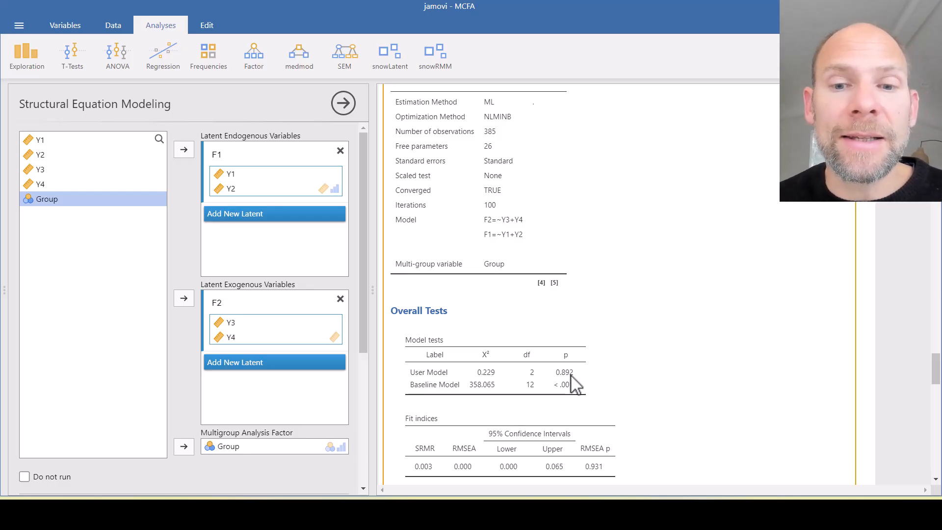
{"action": "scroll", "coordinate": [634, 284], "scroll_direction": "down", "scroll_amount": 6}
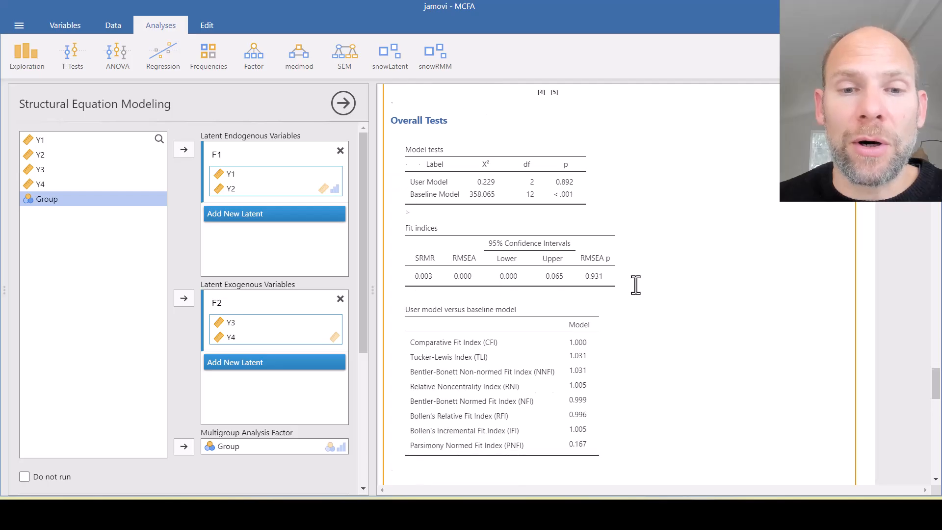
{"action": "scroll", "coordinate": [636, 280], "scroll_direction": "down", "scroll_amount": 5}
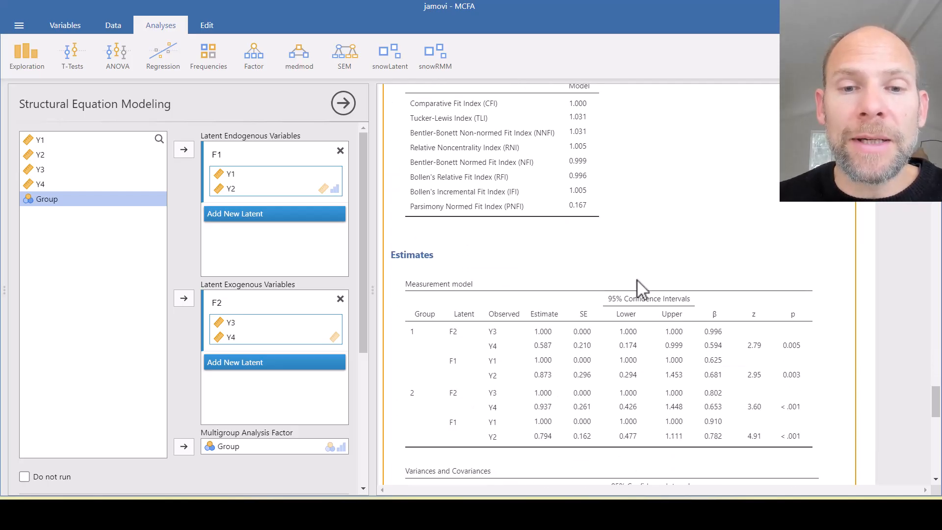
{"action": "scroll", "coordinate": [636, 278], "scroll_direction": "down", "scroll_amount": 4}
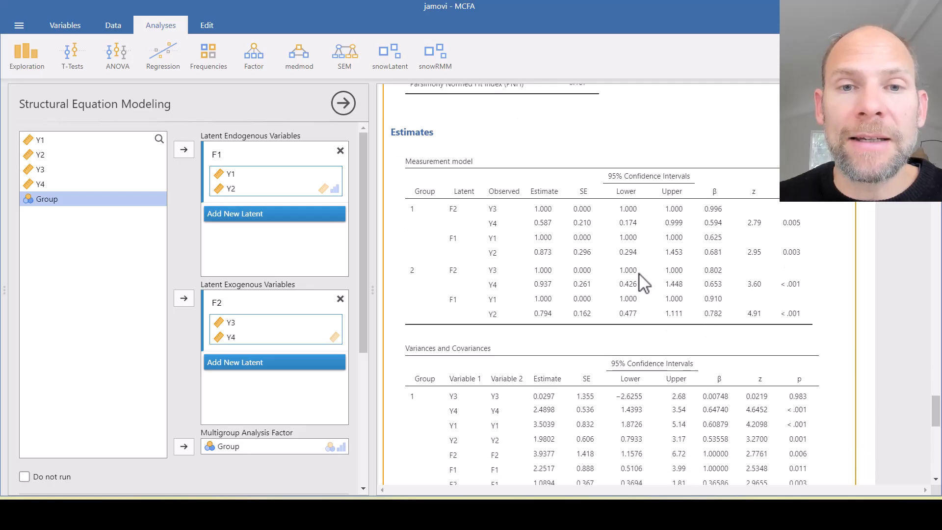
{"action": "scroll", "coordinate": [640, 278], "scroll_direction": "down", "scroll_amount": 2}
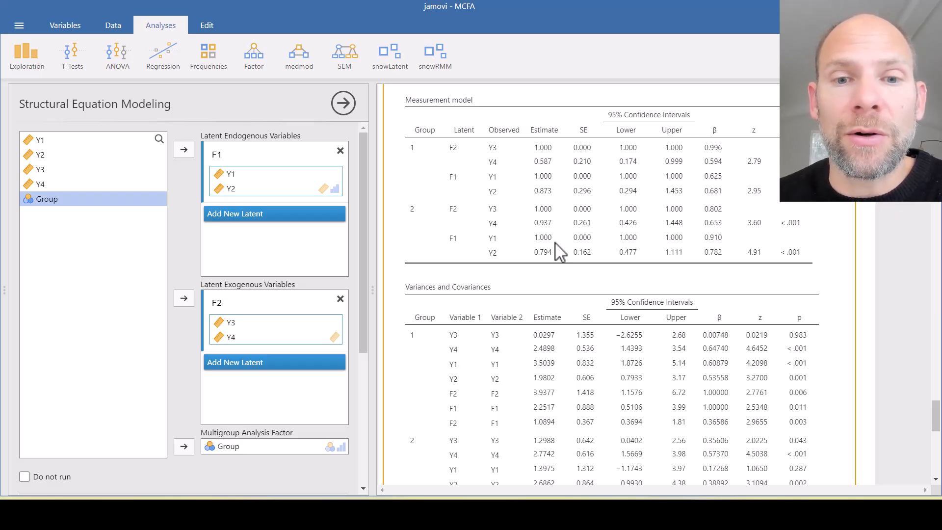
{"action": "scroll", "coordinate": [547, 227], "scroll_direction": "down", "scroll_amount": 3}
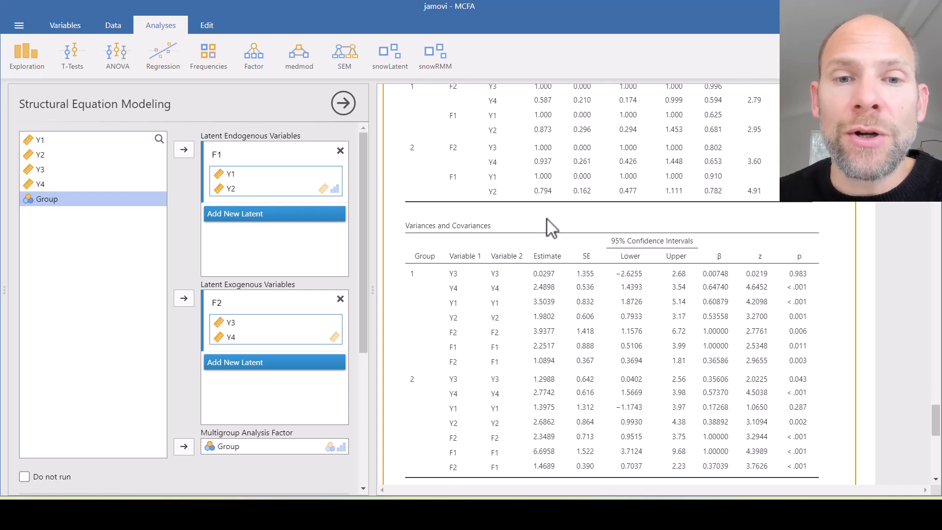
{"action": "scroll", "coordinate": [552, 227], "scroll_direction": "down", "scroll_amount": 2}
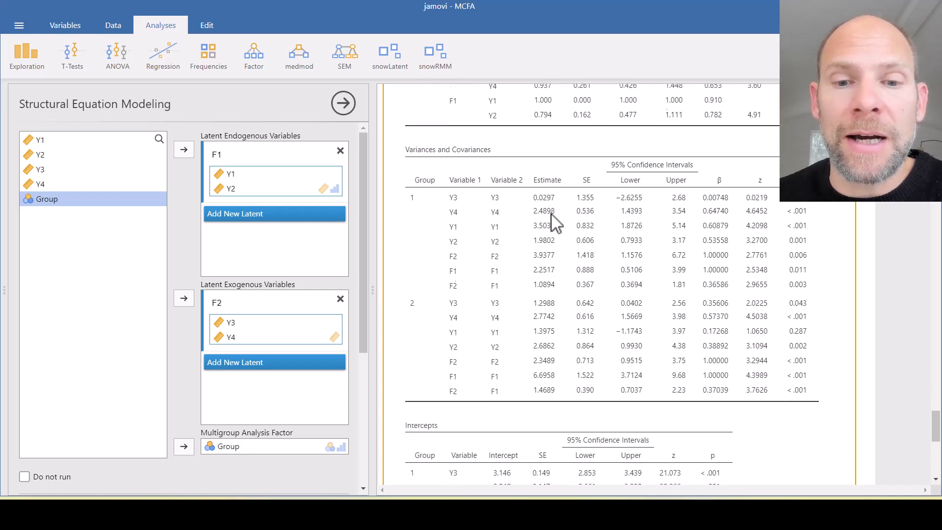
{"action": "scroll", "coordinate": [554, 223], "scroll_direction": "down", "scroll_amount": 5}
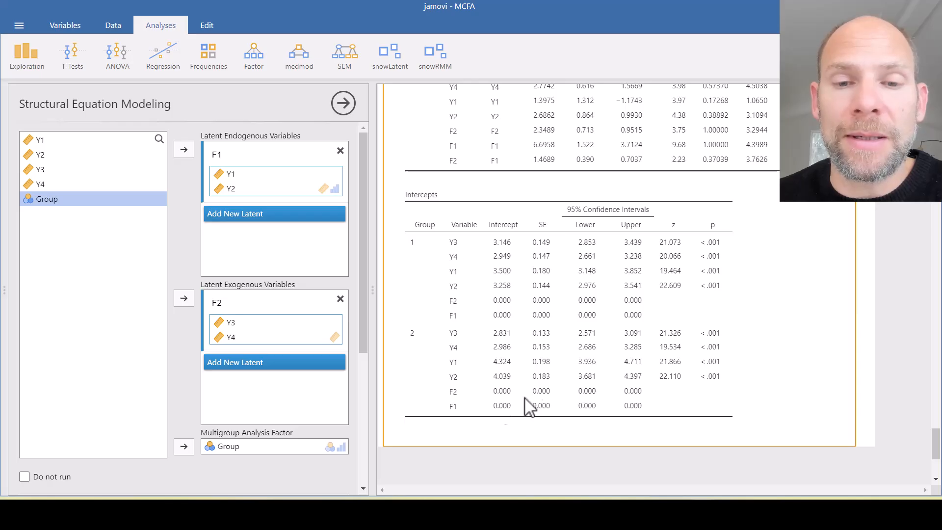
{"action": "scroll", "coordinate": [596, 268], "scroll_direction": "down", "scroll_amount": 4}
{"action": "scroll", "coordinate": [596, 265], "scroll_direction": "up", "scroll_amount": 9}
{"action": "scroll", "coordinate": [599, 259], "scroll_direction": "up", "scroll_amount": 5}
{"action": "scroll", "coordinate": [601, 259], "scroll_direction": "up", "scroll_amount": 7}
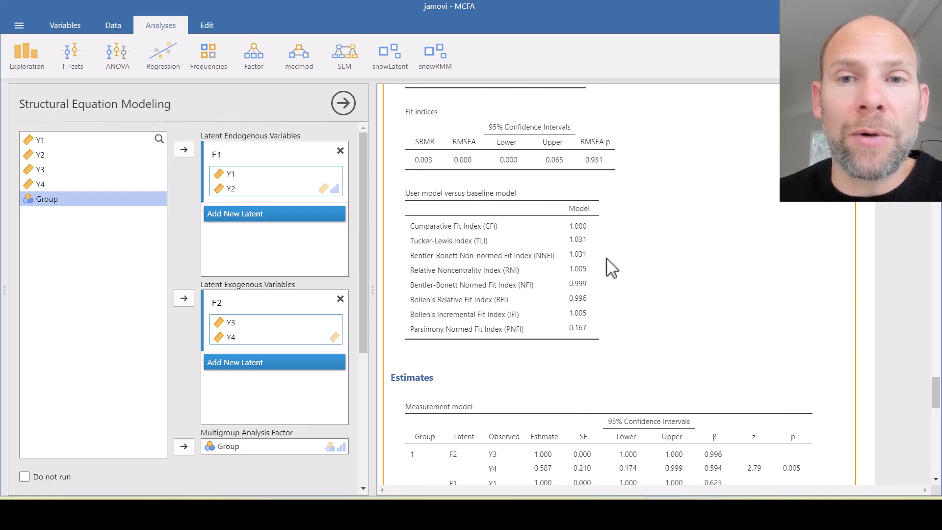
{"action": "scroll", "coordinate": [606, 258], "scroll_direction": "up", "scroll_amount": 3}
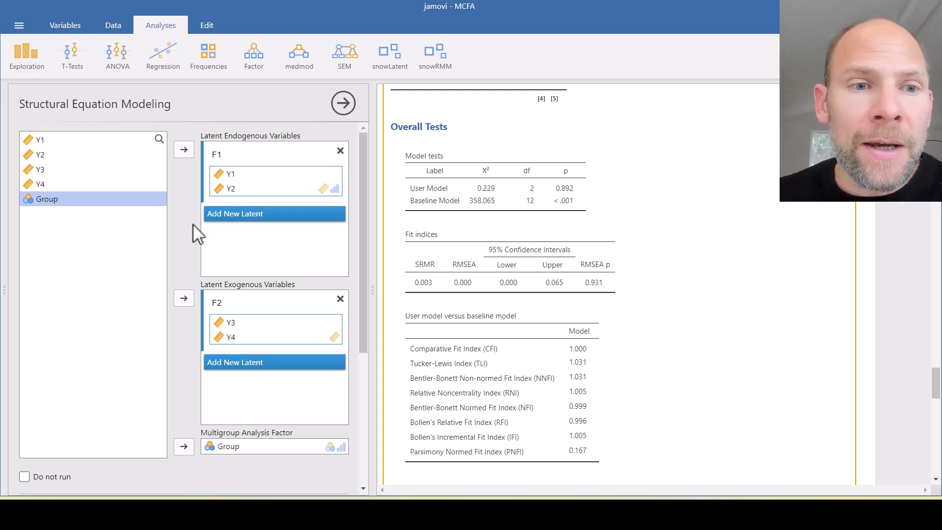
Apply equality constraints across groups to the loadings and intercepts in the multi-group analysis options
{"action": "scroll", "coordinate": [186, 221], "scroll_direction": "down", "scroll_amount": 5}
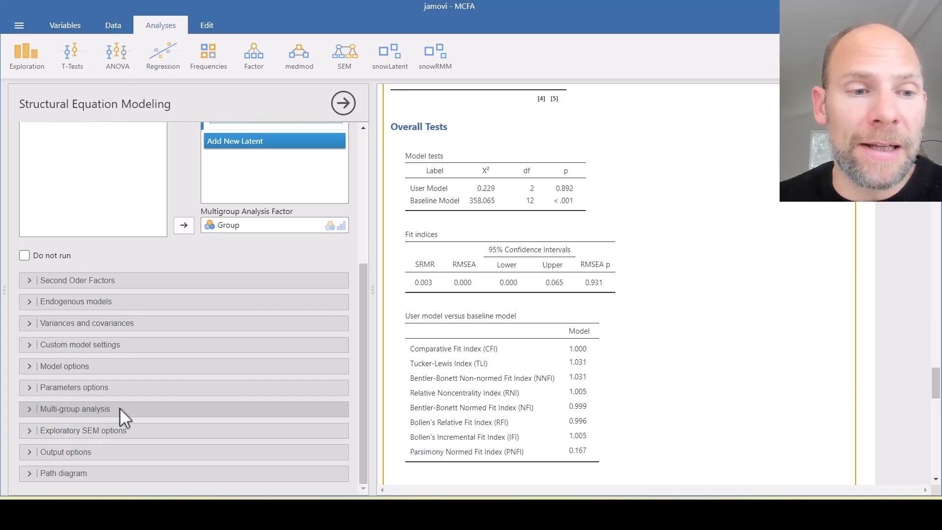
{"action": "left_click", "coordinate": [44, 410]}
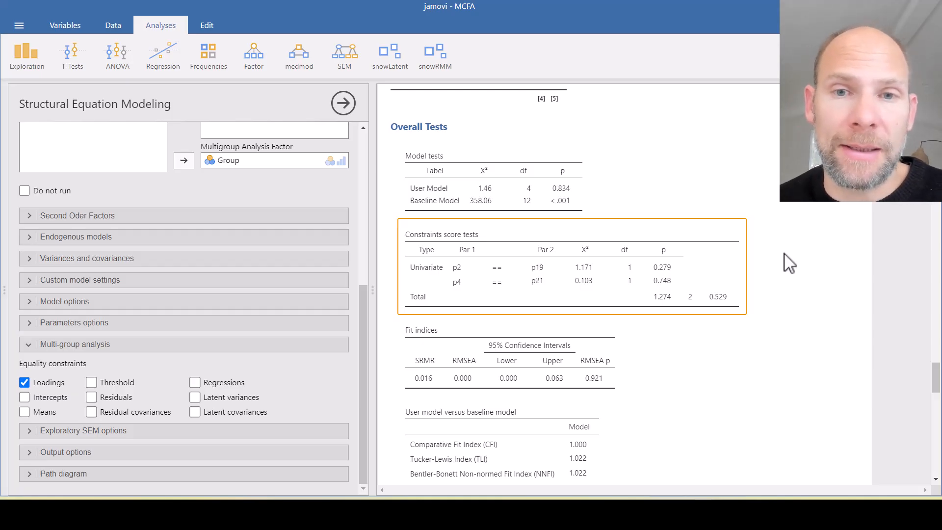
{"action": "scroll", "coordinate": [763, 240], "scroll_direction": "down", "scroll_amount": 5}
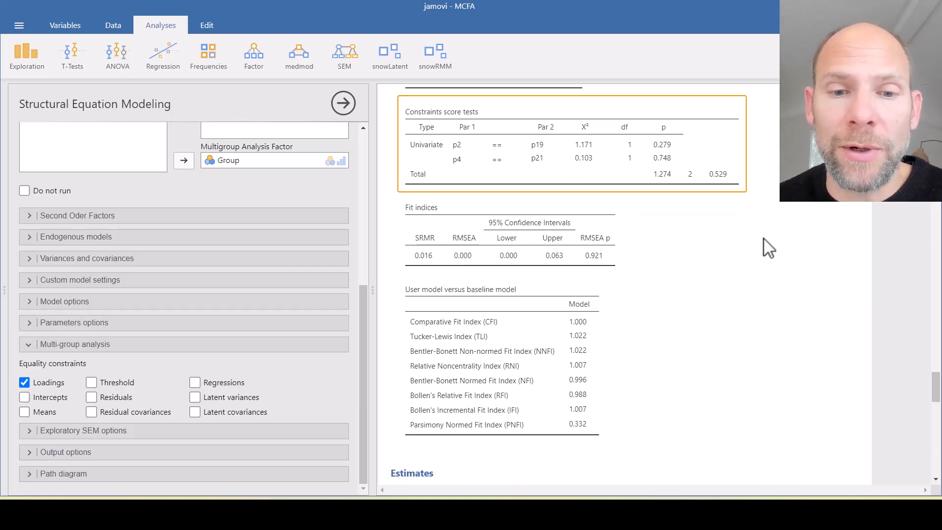
{"action": "scroll", "coordinate": [756, 254], "scroll_direction": "down", "scroll_amount": 3}
{"action": "scroll", "coordinate": [748, 255], "scroll_direction": "down", "scroll_amount": 1}
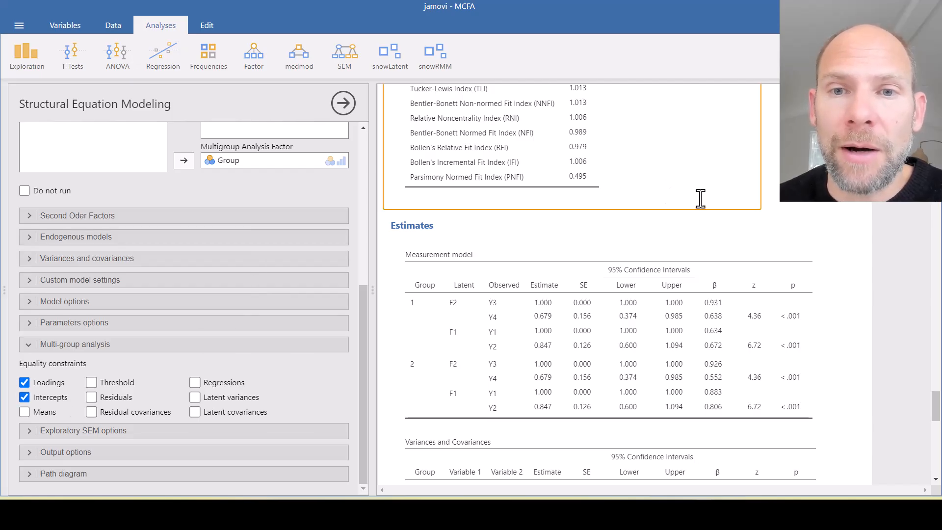
Examine the model tests, constraints score tests, fit indices and group estimates of the model with equal loadings and intercepts
{"action": "scroll", "coordinate": [730, 237], "scroll_direction": "up", "scroll_amount": 4}
{"action": "scroll", "coordinate": [729, 236], "scroll_direction": "up", "scroll_amount": 7}
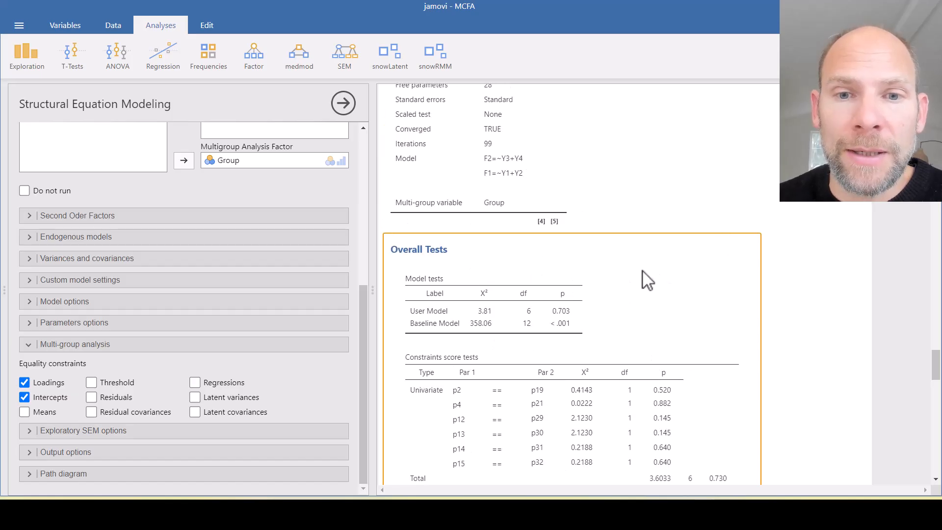
{"action": "scroll", "coordinate": [642, 270], "scroll_direction": "down", "scroll_amount": 2}
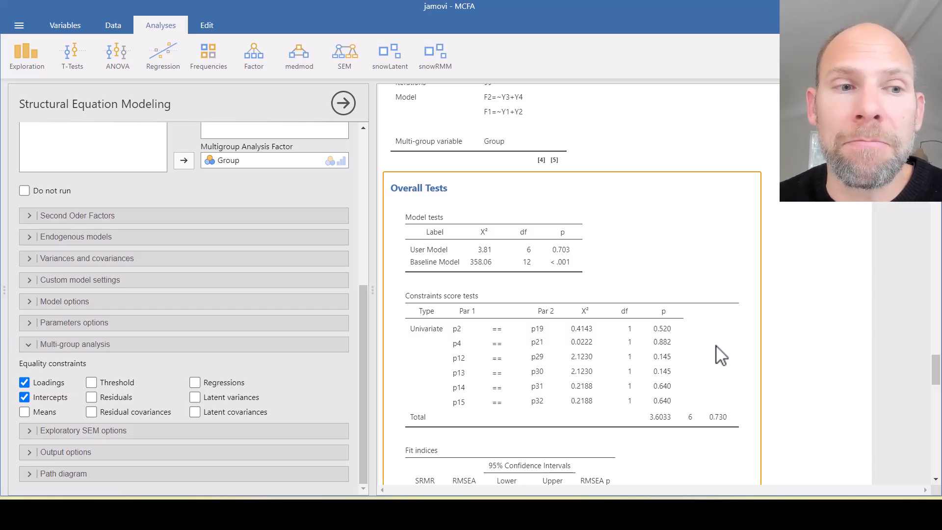
{"action": "scroll", "coordinate": [646, 315], "scroll_direction": "down", "scroll_amount": 6}
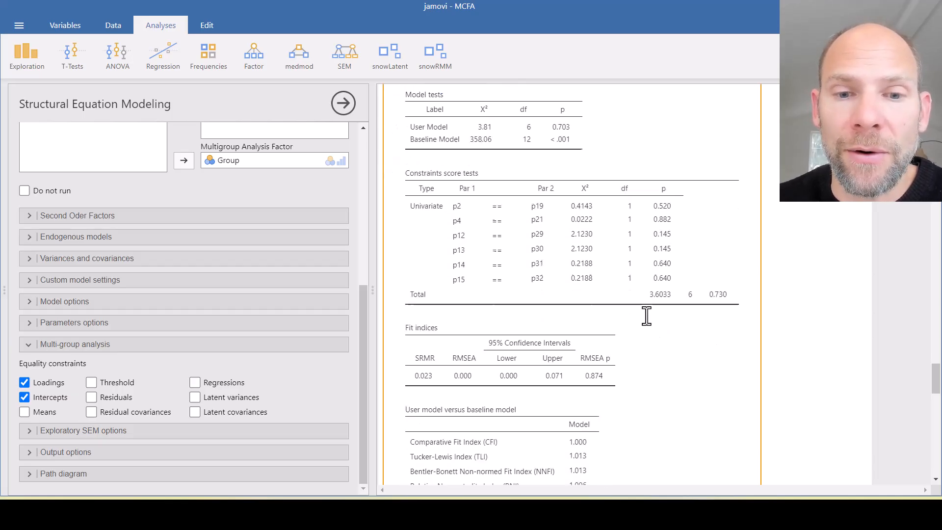
{"action": "scroll", "coordinate": [646, 315], "scroll_direction": "down", "scroll_amount": 5}
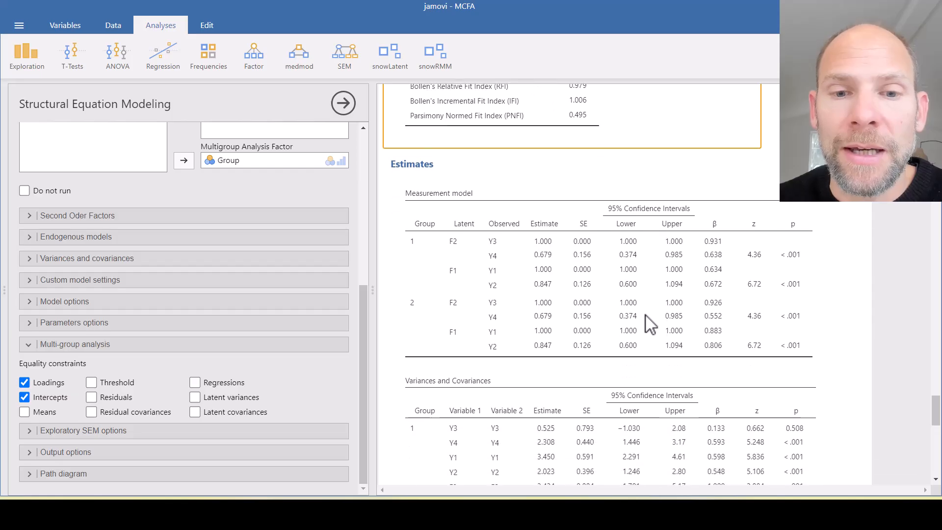
{"action": "scroll", "coordinate": [635, 311], "scroll_direction": "down", "scroll_amount": 8}
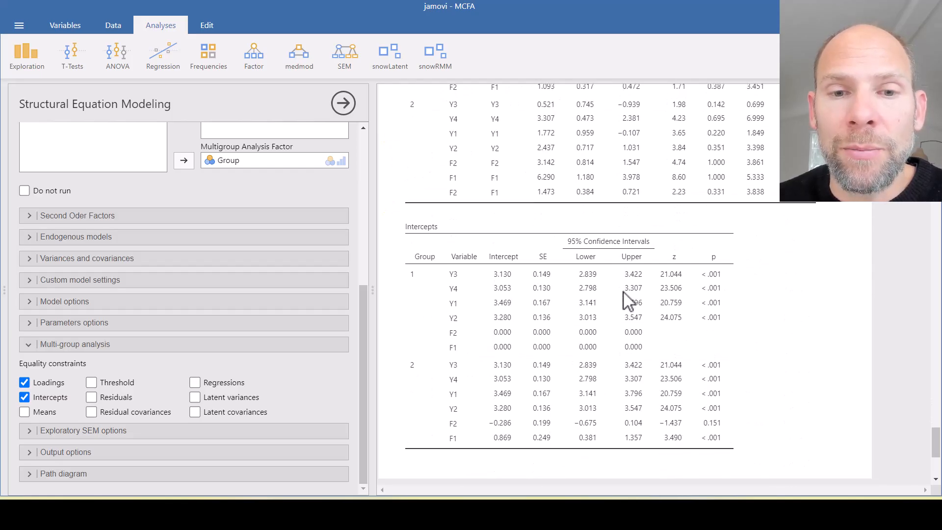
{"action": "scroll", "coordinate": [623, 291], "scroll_direction": "down", "scroll_amount": 6}
{"action": "scroll", "coordinate": [623, 294], "scroll_direction": "up", "scroll_amount": 12}
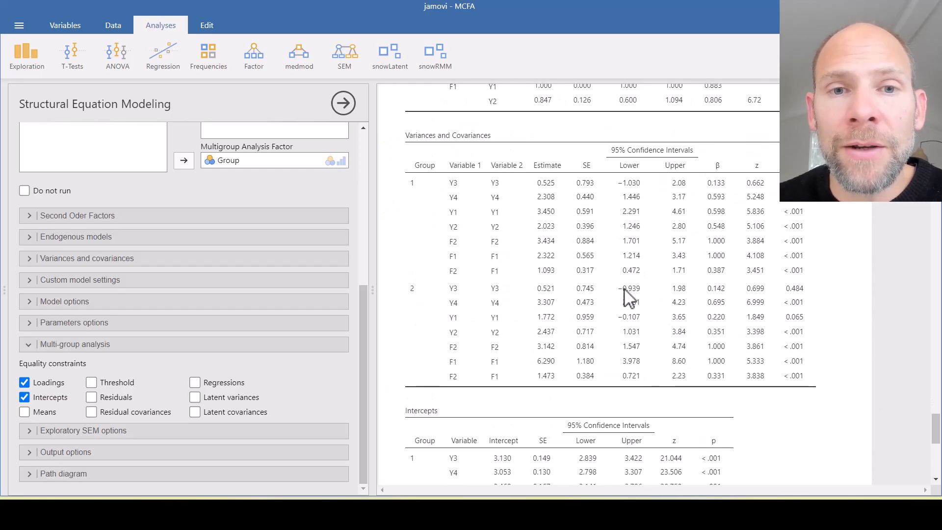
{"action": "scroll", "coordinate": [629, 297], "scroll_direction": "up", "scroll_amount": 3}
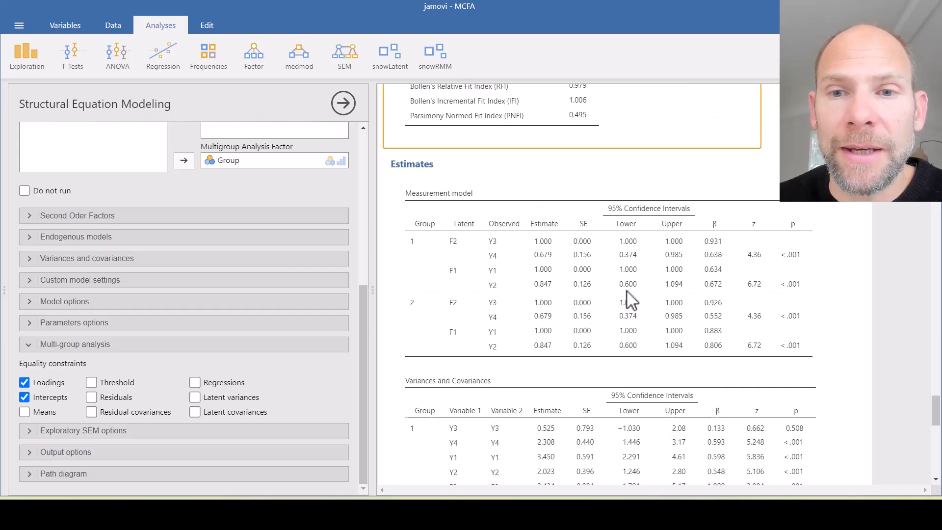
{"action": "scroll", "coordinate": [626, 291], "scroll_direction": "up", "scroll_amount": 12}
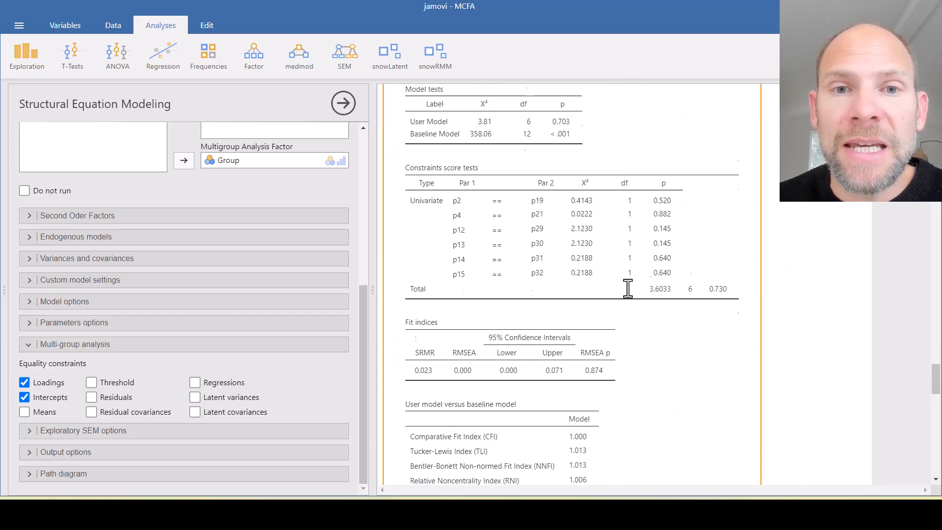
Include intercepts for the latent variables in the parameters options, alongside the mean structure and observed variables
{"action": "scroll", "coordinate": [627, 288], "scroll_direction": "up", "scroll_amount": 9}
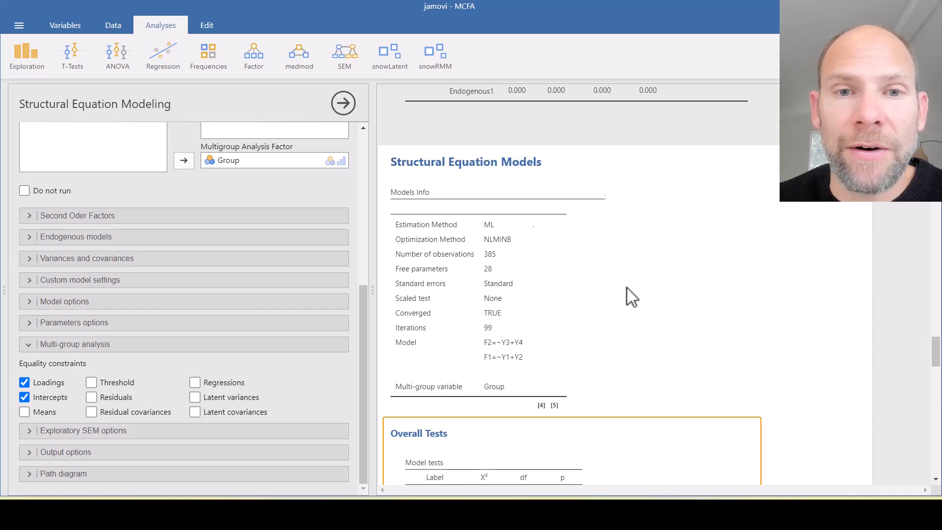
{"action": "scroll", "coordinate": [626, 288], "scroll_direction": "down", "scroll_amount": 5}
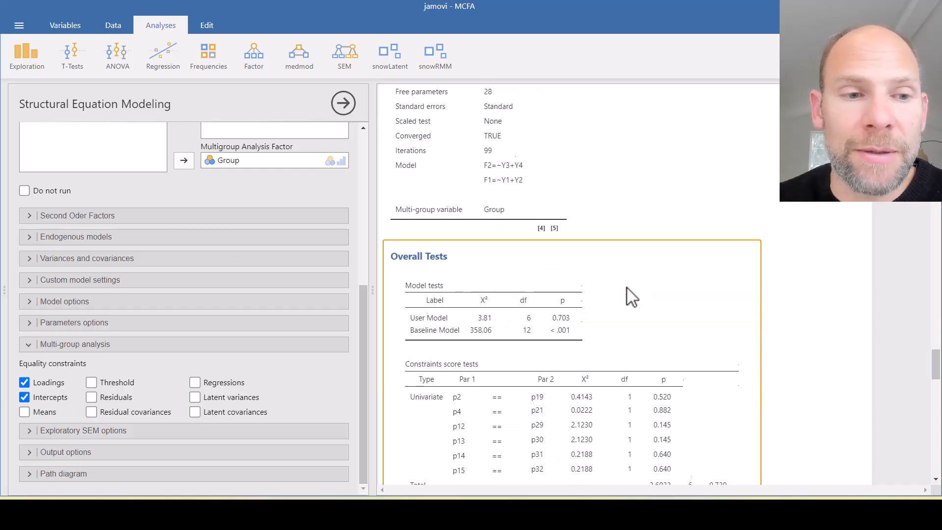
{"action": "left_click", "coordinate": [96, 324]}
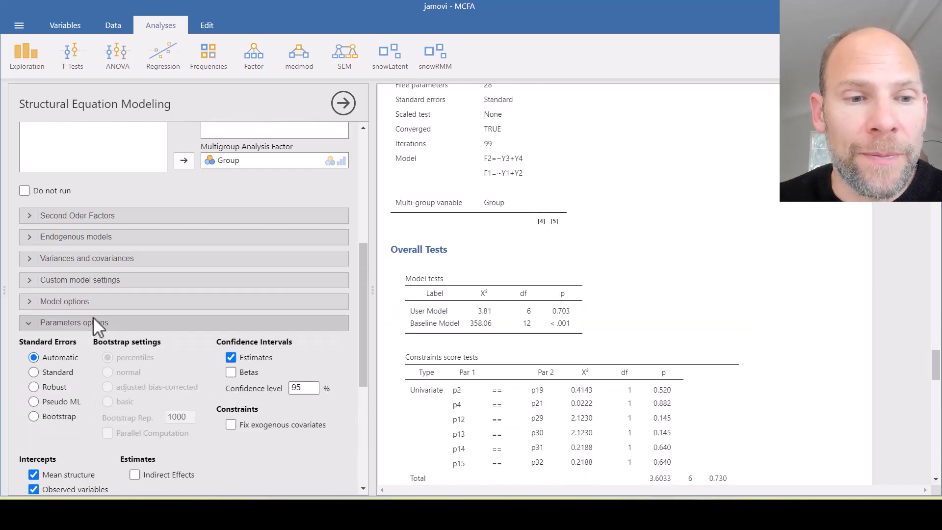
{"action": "scroll", "coordinate": [102, 322], "scroll_direction": "down", "scroll_amount": 1}
{"action": "scroll", "coordinate": [100, 320], "scroll_direction": "down", "scroll_amount": 1}
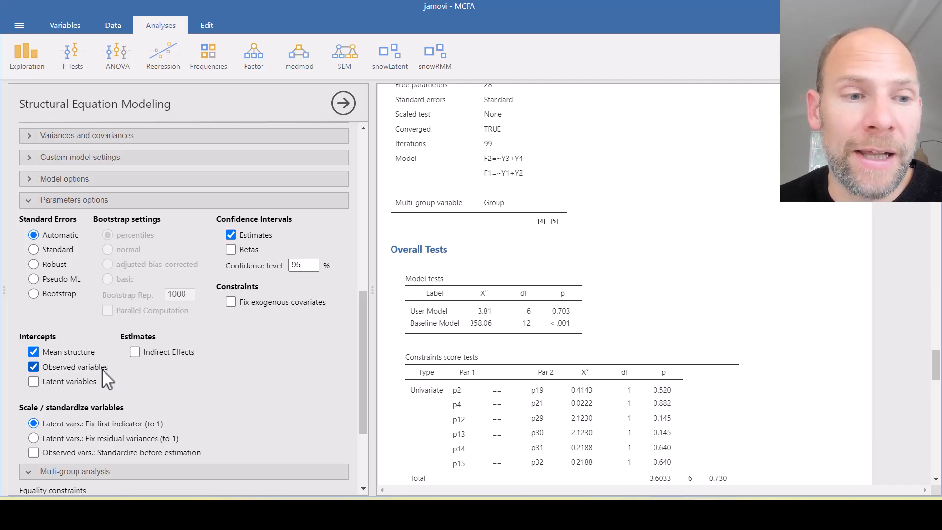
{"action": "left_click", "coordinate": [33, 384]}
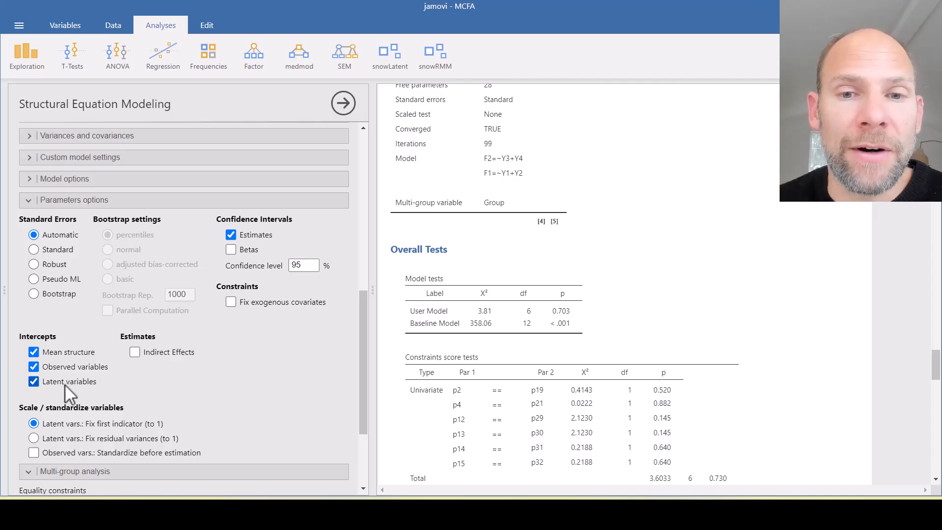
{"action": "left_click", "coordinate": [682, 249]}
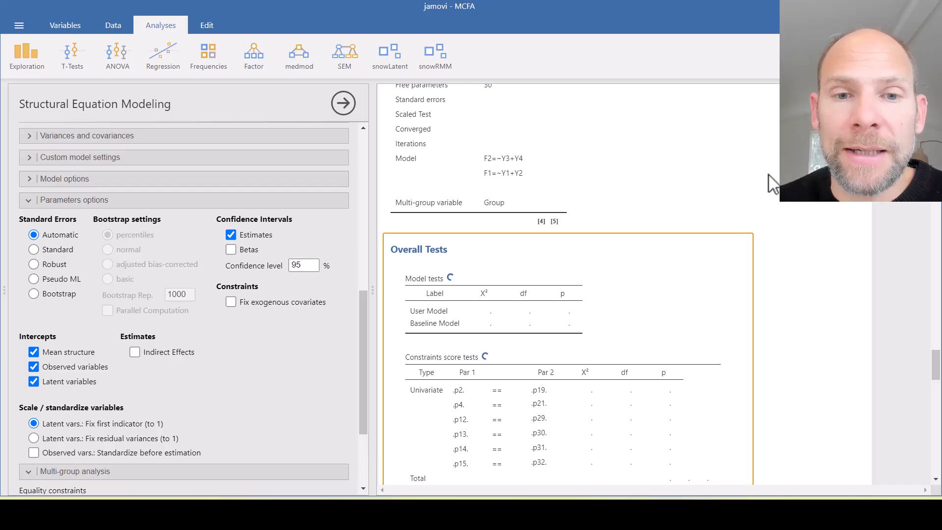
Examine the fit indices, loadings, variances and covariances, and both groups' observed and latent intercepts for the model with latent intercepts
{"action": "scroll", "coordinate": [768, 175], "scroll_direction": "down", "scroll_amount": 4}
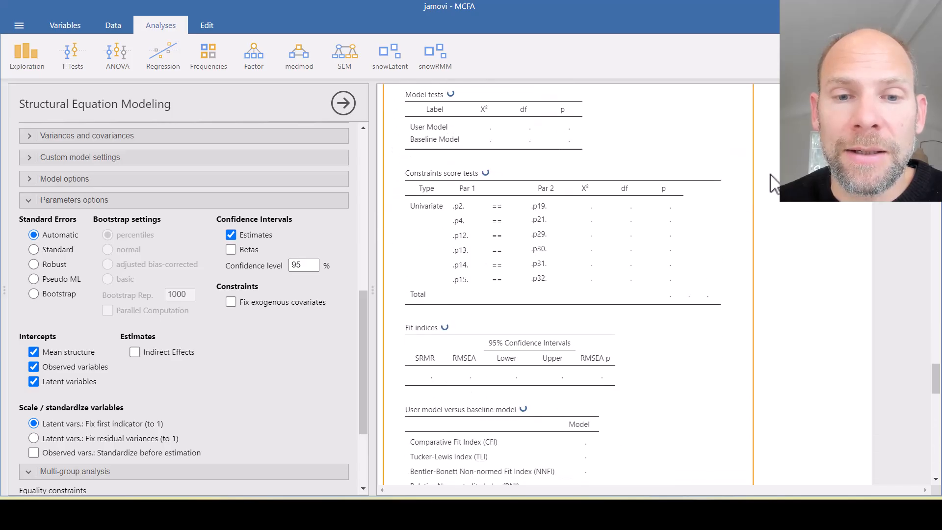
{"action": "scroll", "coordinate": [714, 185], "scroll_direction": "down", "scroll_amount": 8}
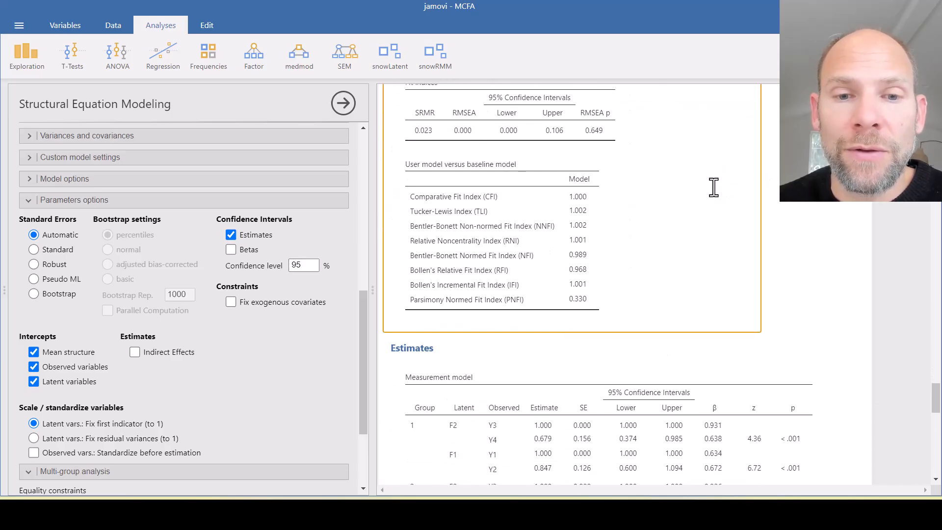
{"action": "scroll", "coordinate": [713, 186], "scroll_direction": "down", "scroll_amount": 8}
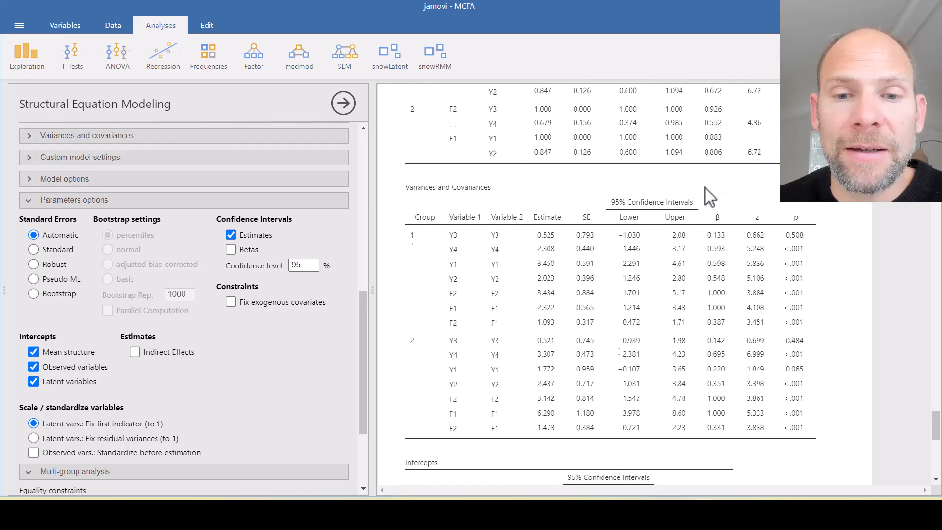
{"action": "scroll", "coordinate": [704, 187], "scroll_direction": "down", "scroll_amount": 6}
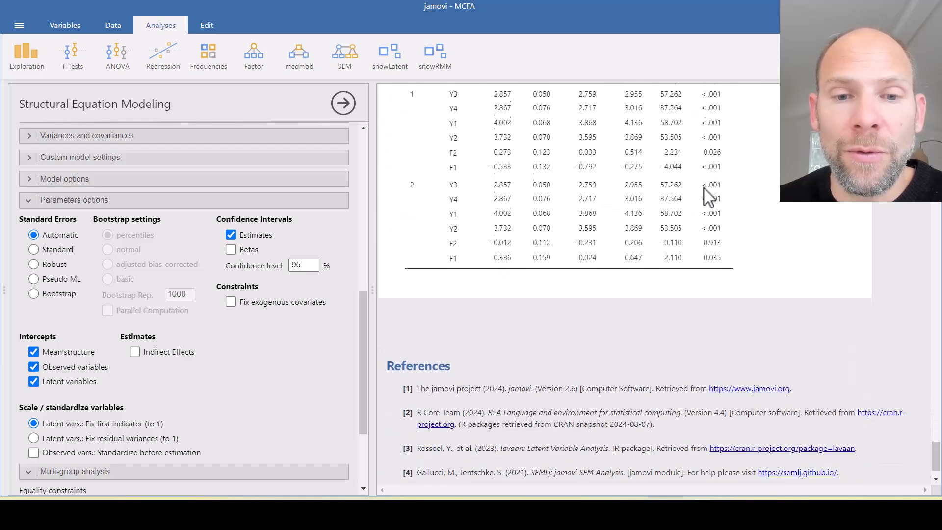
{"action": "scroll", "coordinate": [706, 196], "scroll_direction": "up", "scroll_amount": 5}
{"action": "scroll", "coordinate": [707, 195], "scroll_direction": "down", "scroll_amount": 2}
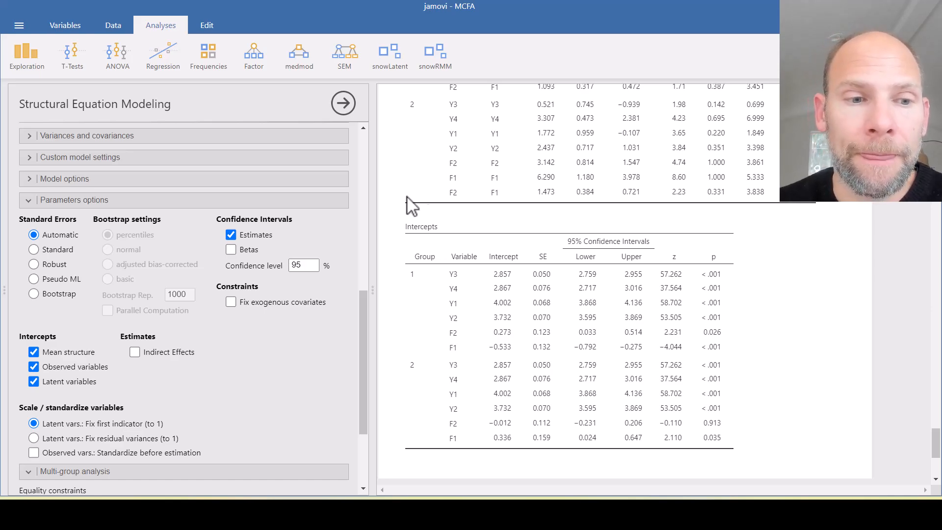
Constrain the means to equality across groups and examine the group intercepts, overall tests and constraints score tests
{"action": "scroll", "coordinate": [209, 296], "scroll_direction": "down", "scroll_amount": 1}
{"action": "scroll", "coordinate": [209, 298], "scroll_direction": "down", "scroll_amount": 3}
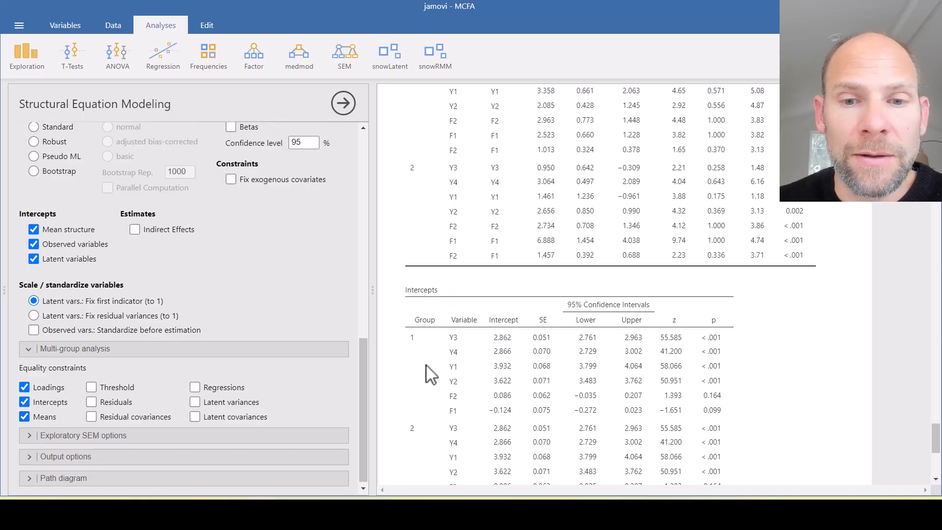
{"action": "scroll", "coordinate": [426, 364], "scroll_direction": "down", "scroll_amount": 2}
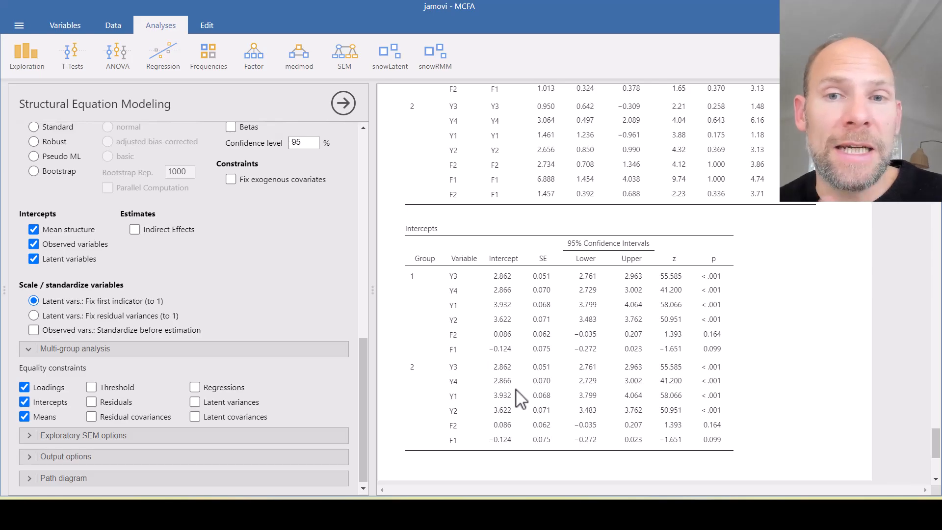
{"action": "scroll", "coordinate": [519, 390], "scroll_direction": "up", "scroll_amount": 3}
{"action": "scroll", "coordinate": [523, 387], "scroll_direction": "up", "scroll_amount": 12}
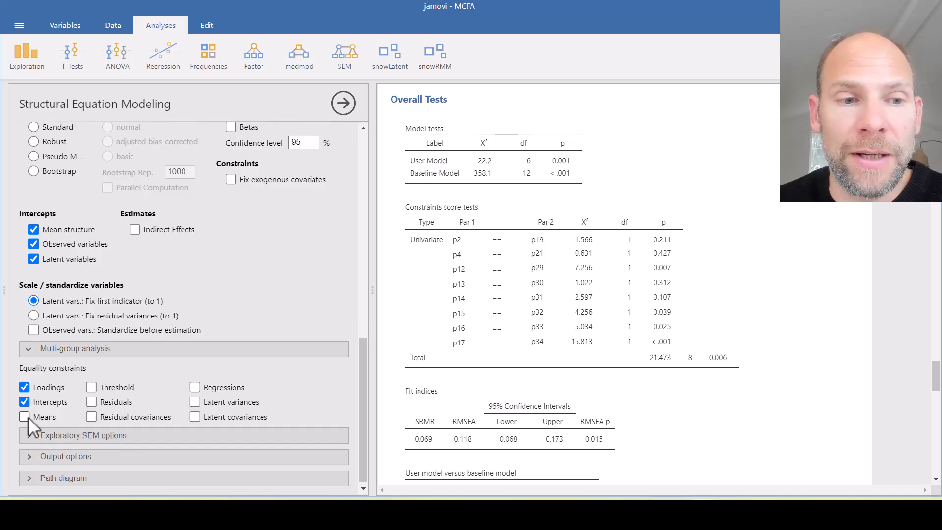
Release the equality constraint on the means and constrain the residuals to equality across groups instead
{"action": "left_click", "coordinate": [778, 151]}
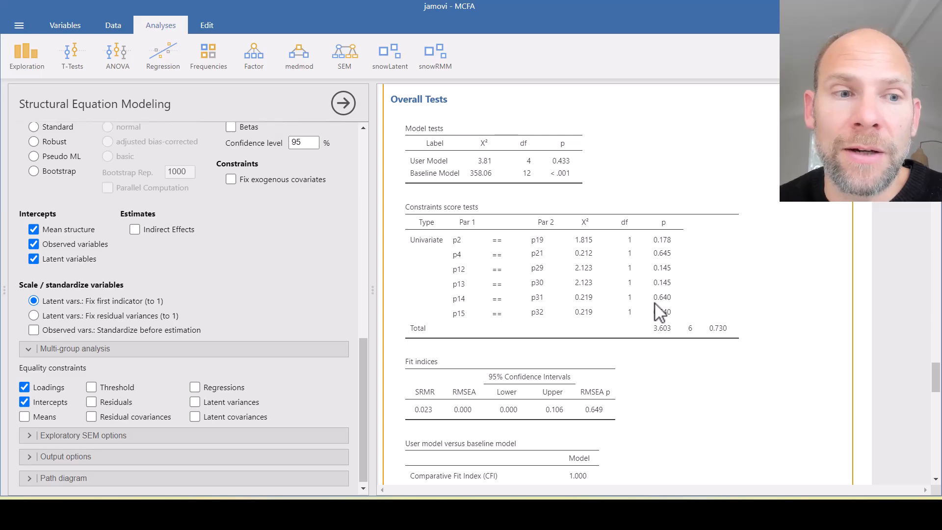
{"action": "left_click", "coordinate": [92, 403]}
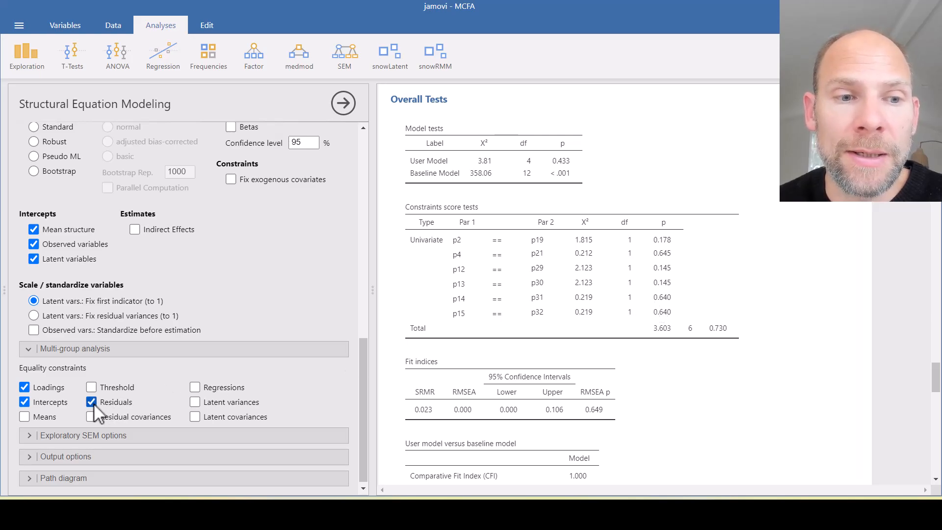